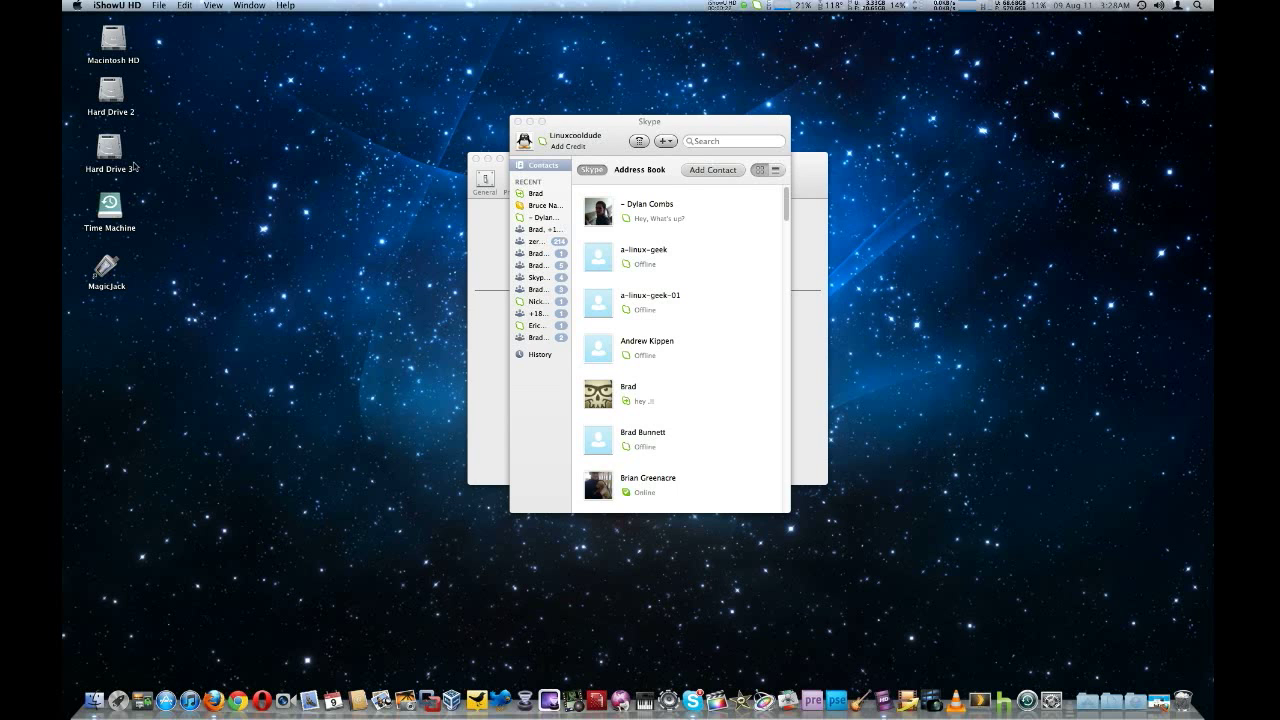
Activate Skype by clicking its main window showing the contacts list.
click(728, 124)
drag(728, 124, 716, 122)
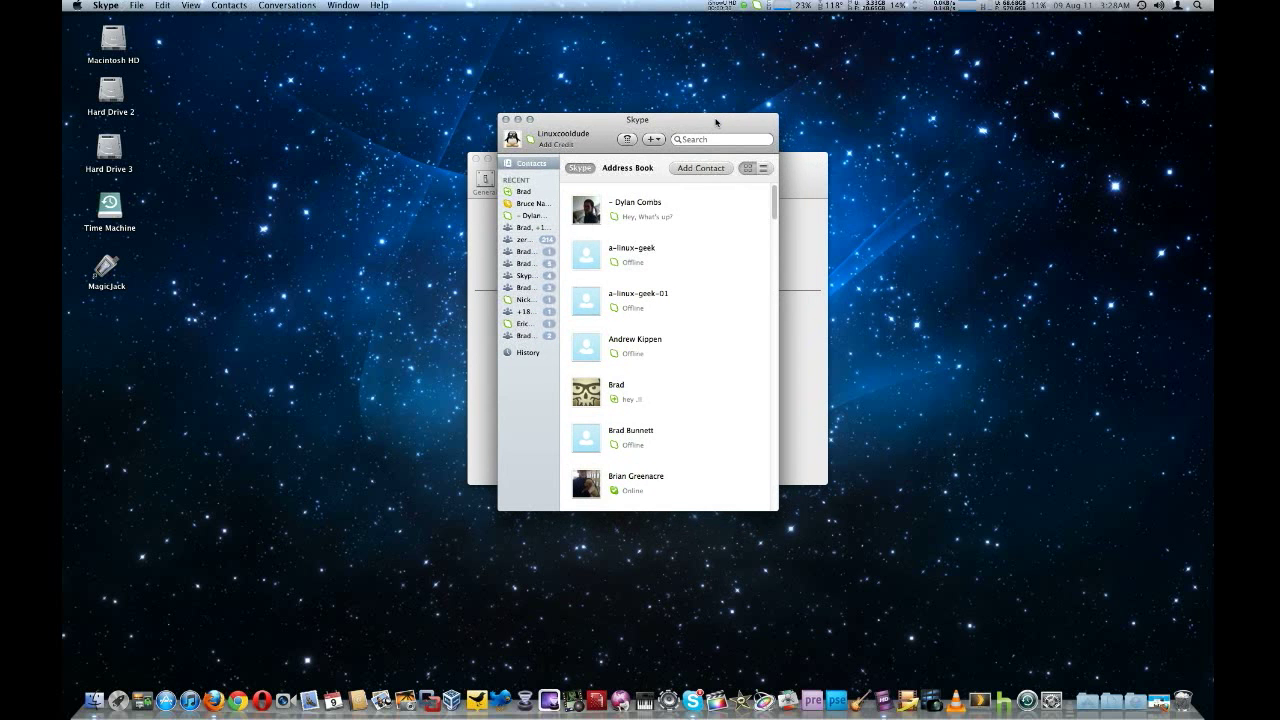
drag(777, 510, 839, 533)
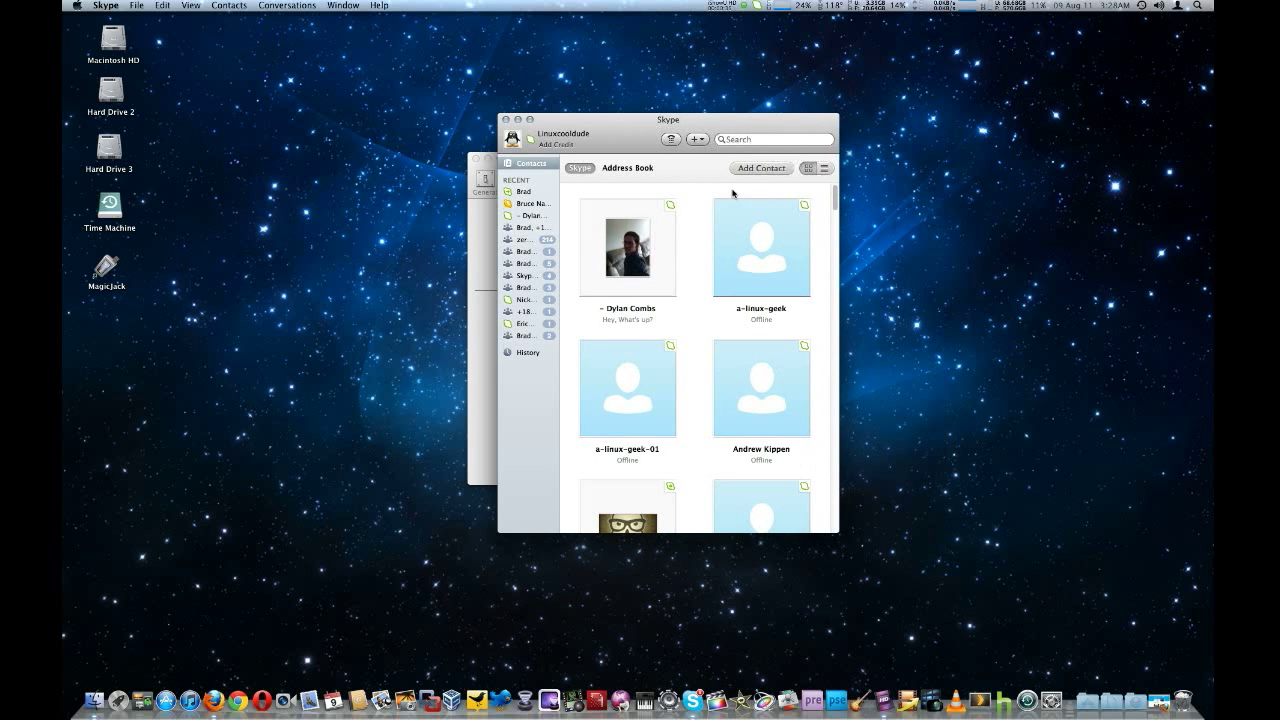
drag(767, 125, 746, 127)
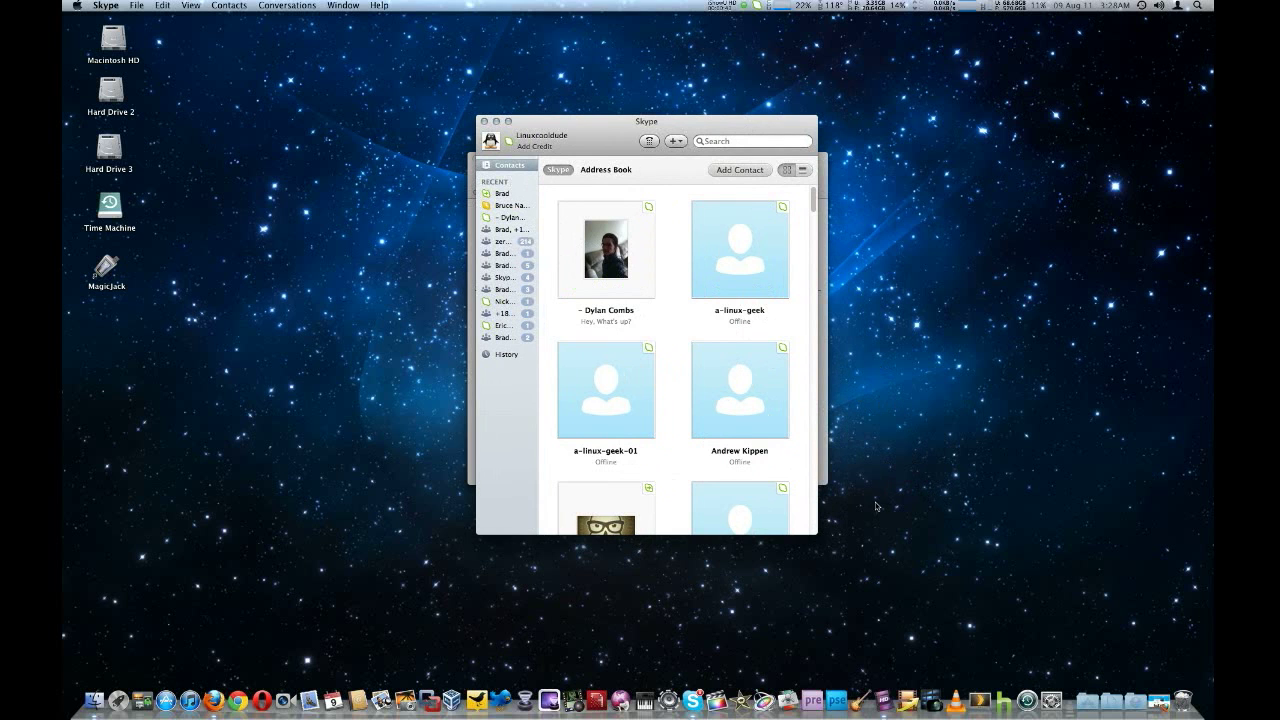
drag(818, 536, 731, 528)
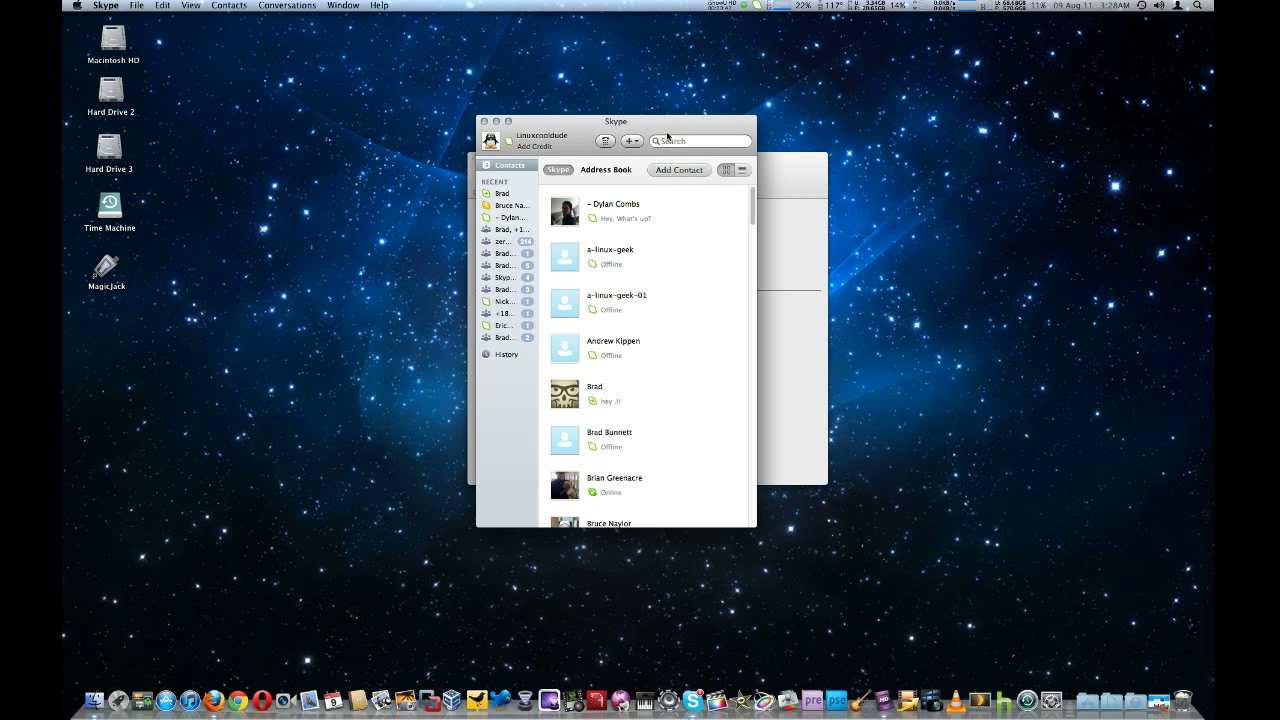
drag(672, 124, 702, 122)
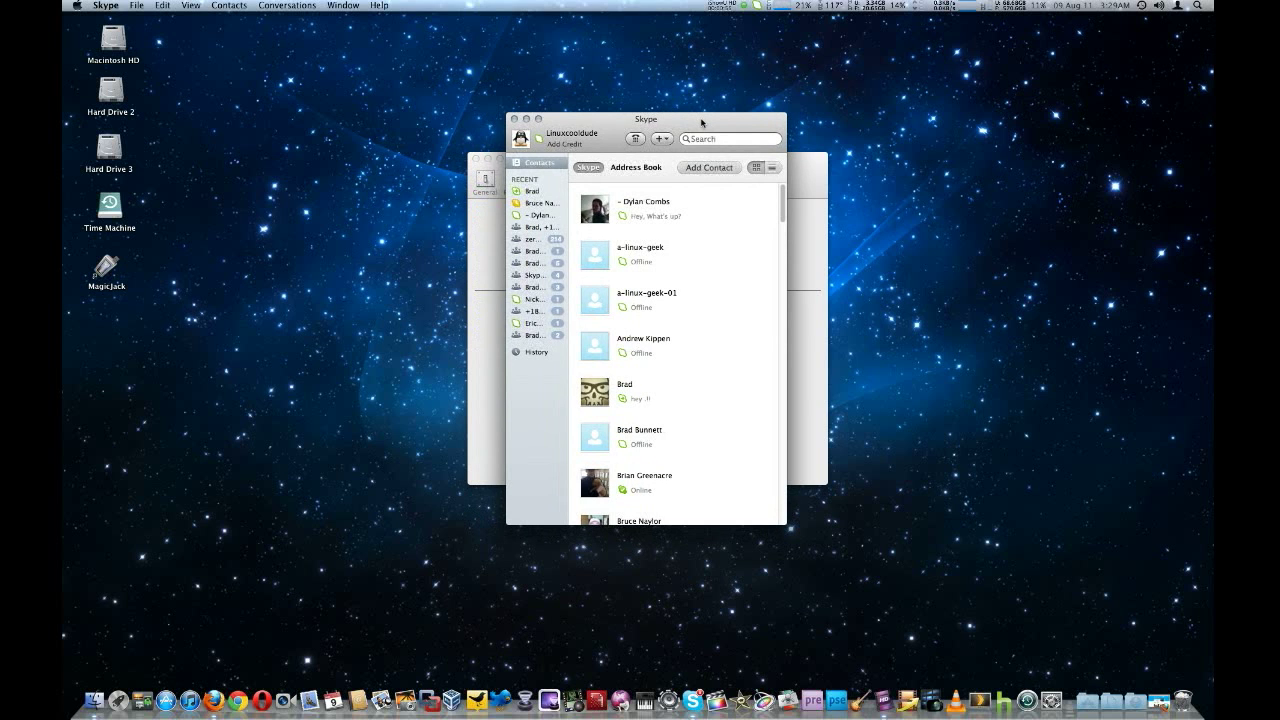
drag(702, 122, 707, 122)
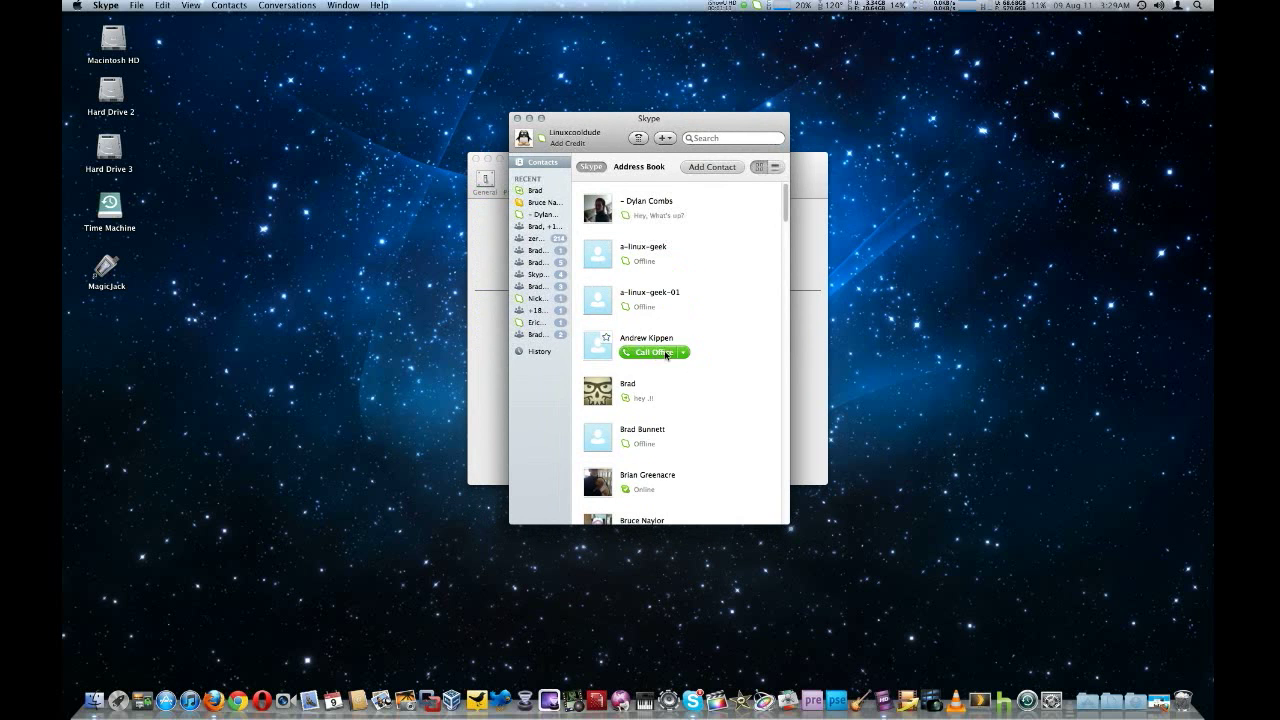
mouse_move(724, 229)
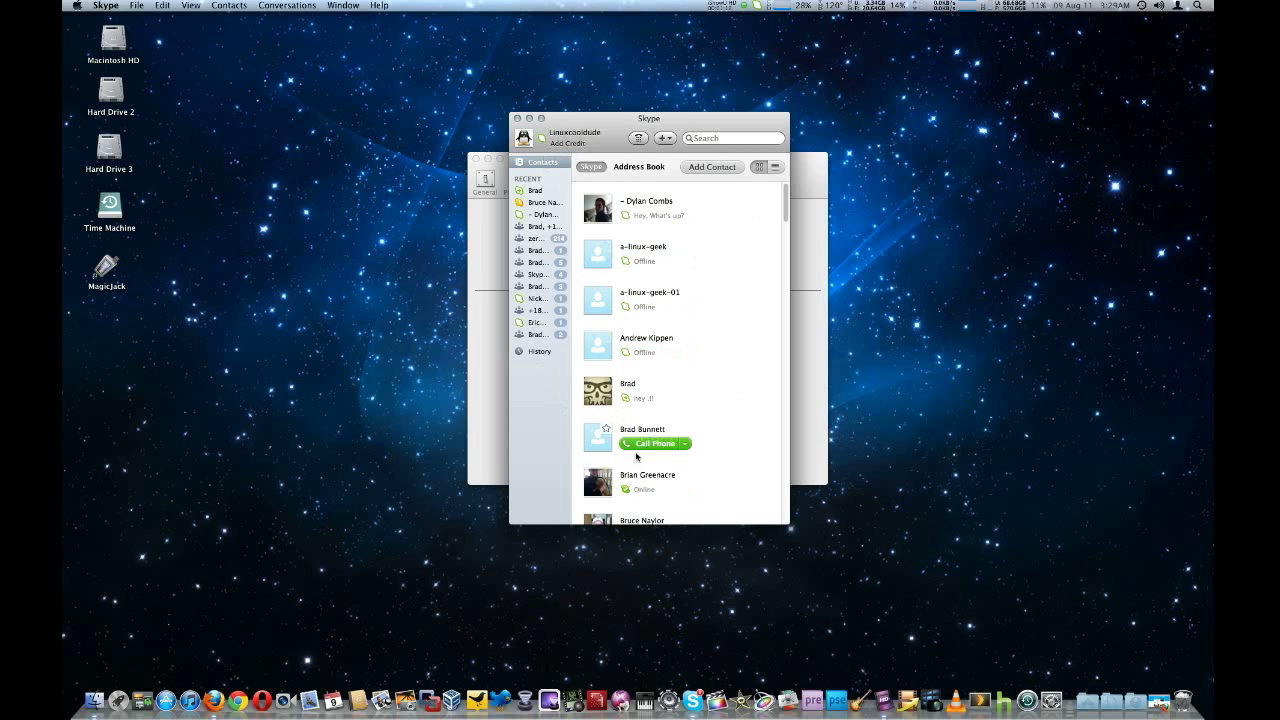
mouse_move(693, 313)
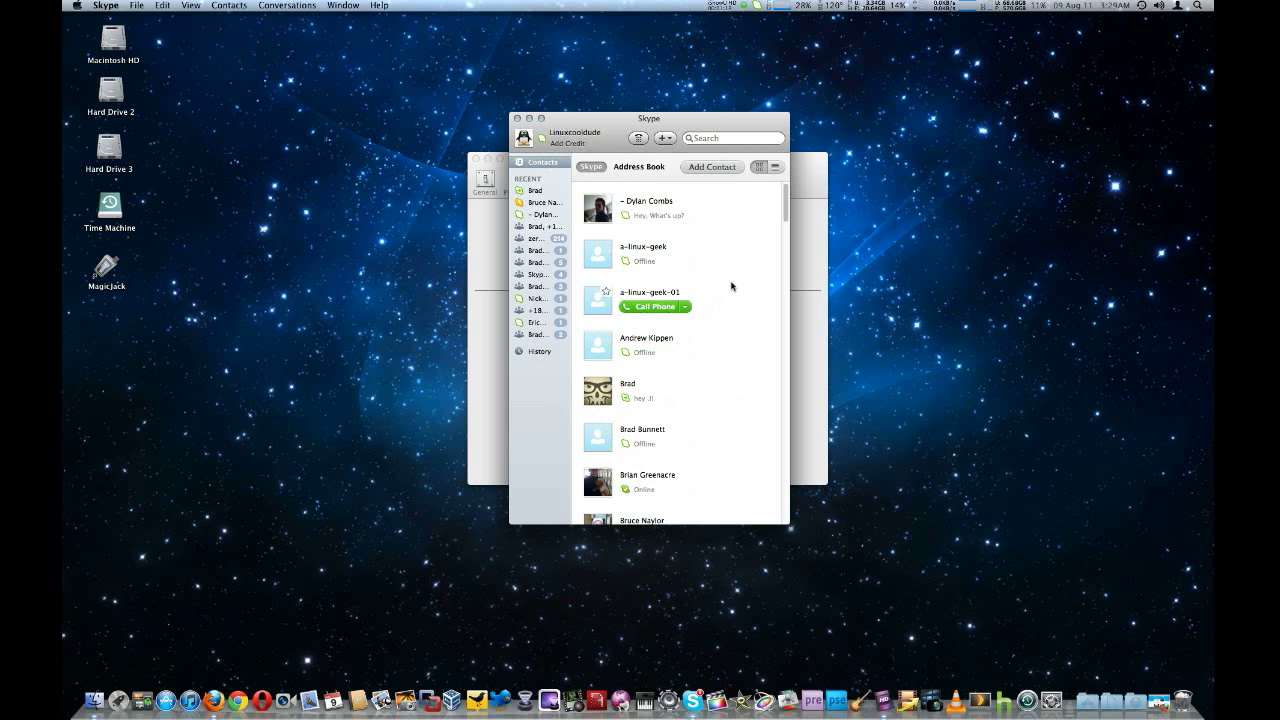
mouse_move(729, 262)
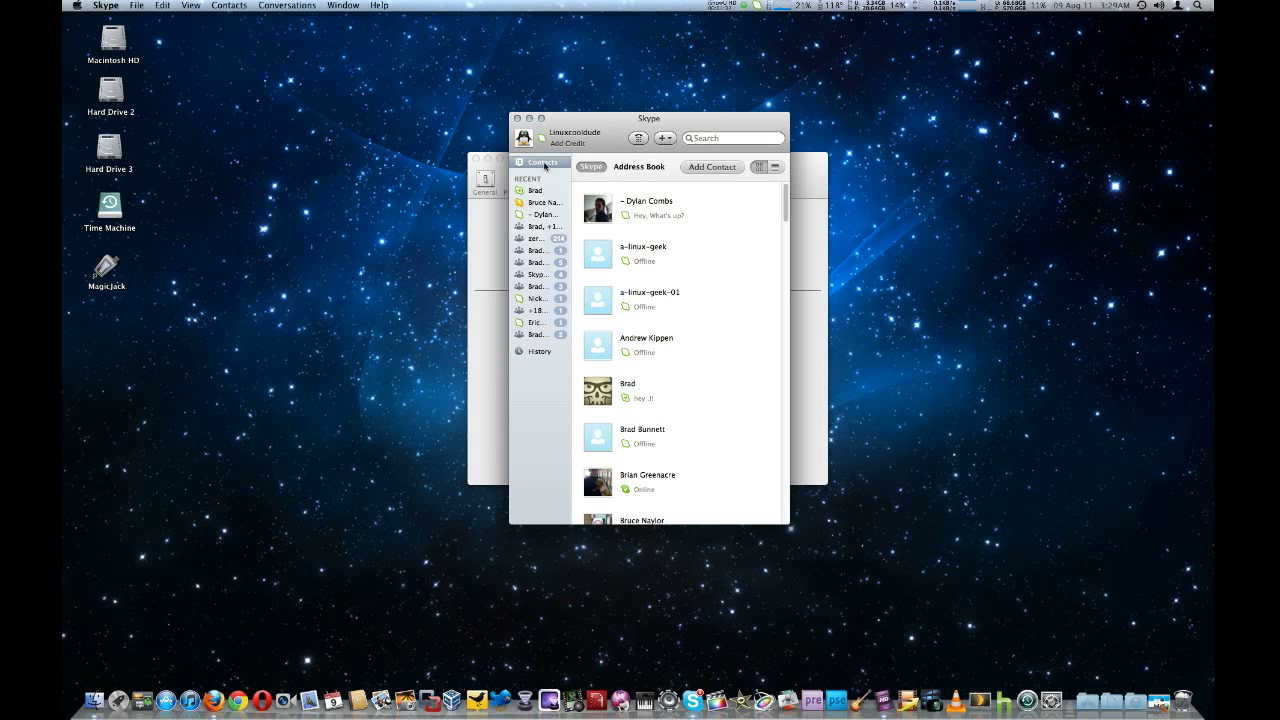
click(725, 138)
click(533, 251)
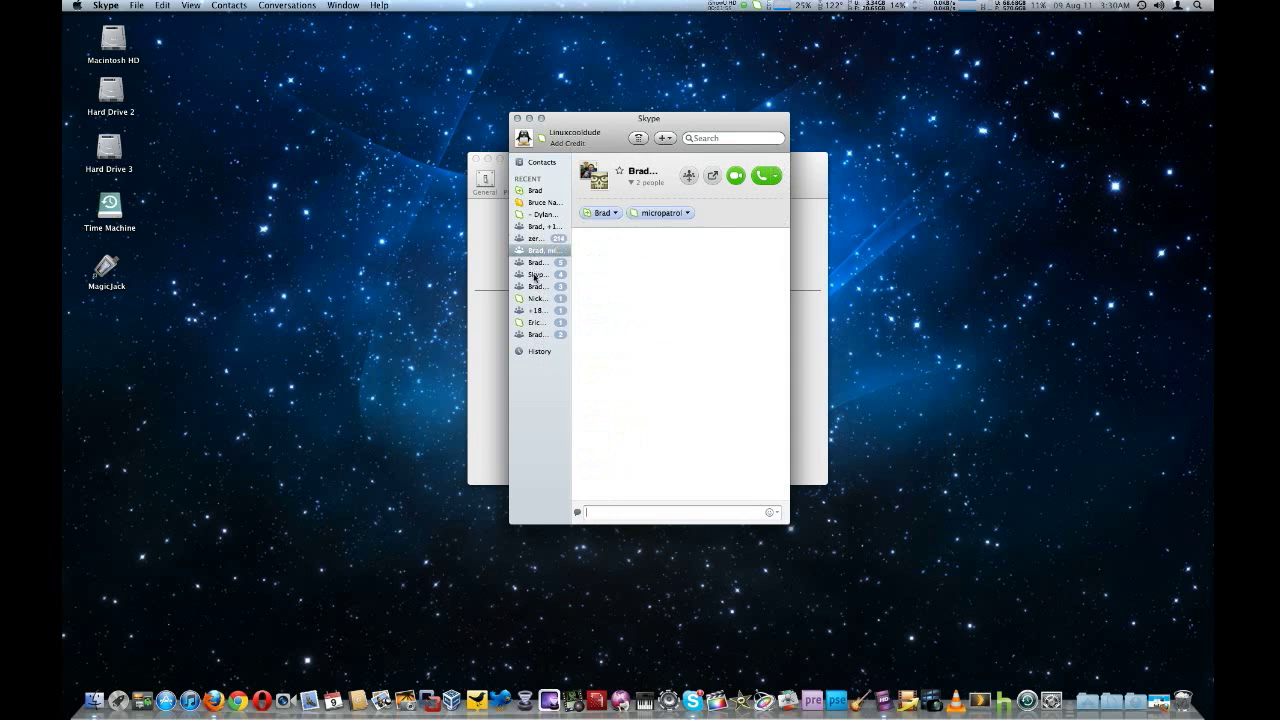
click(535, 164)
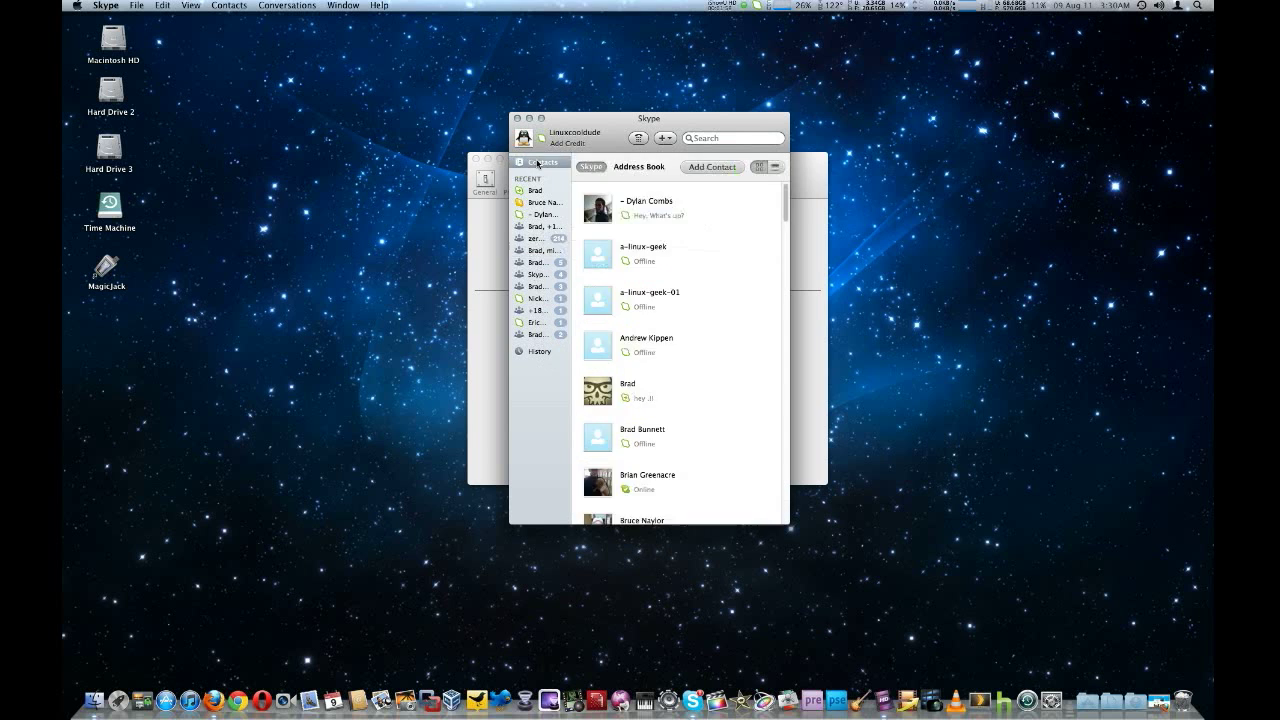
mouse_move(702, 338)
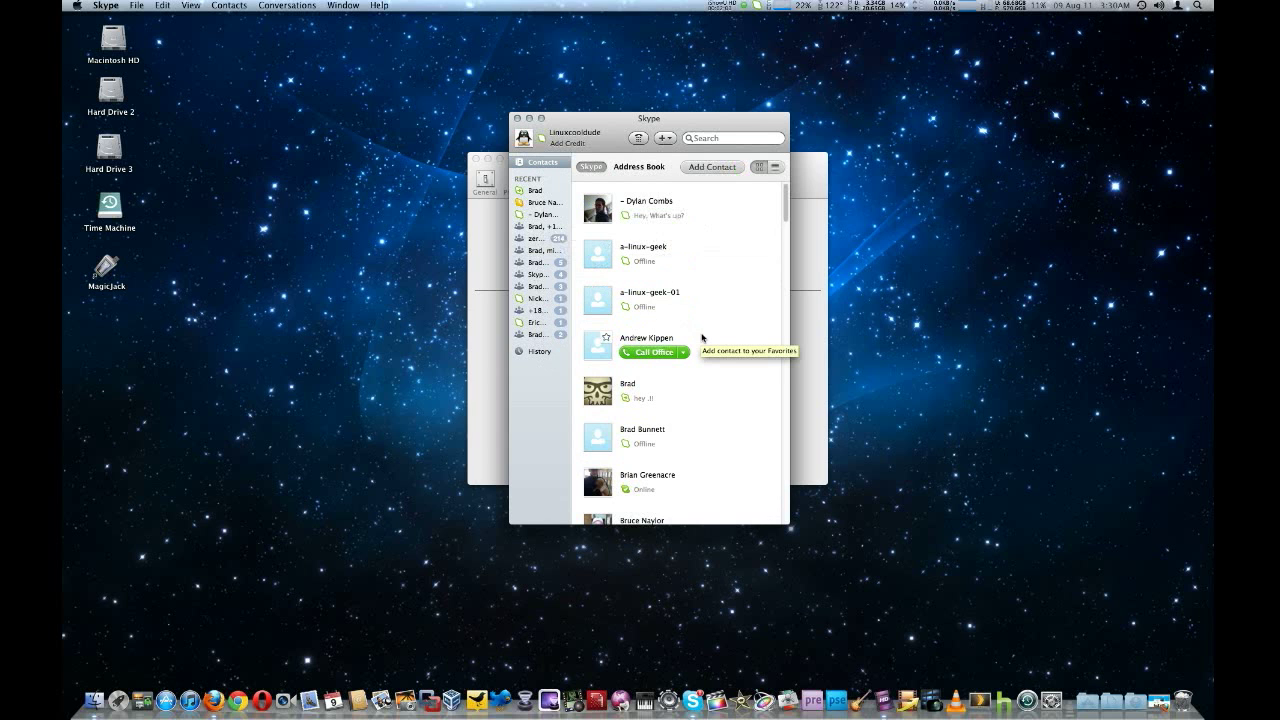
Start an instant-message chat with the glasses-avatar contact via Send Instant Message...
scroll(738, 344, down, 2)
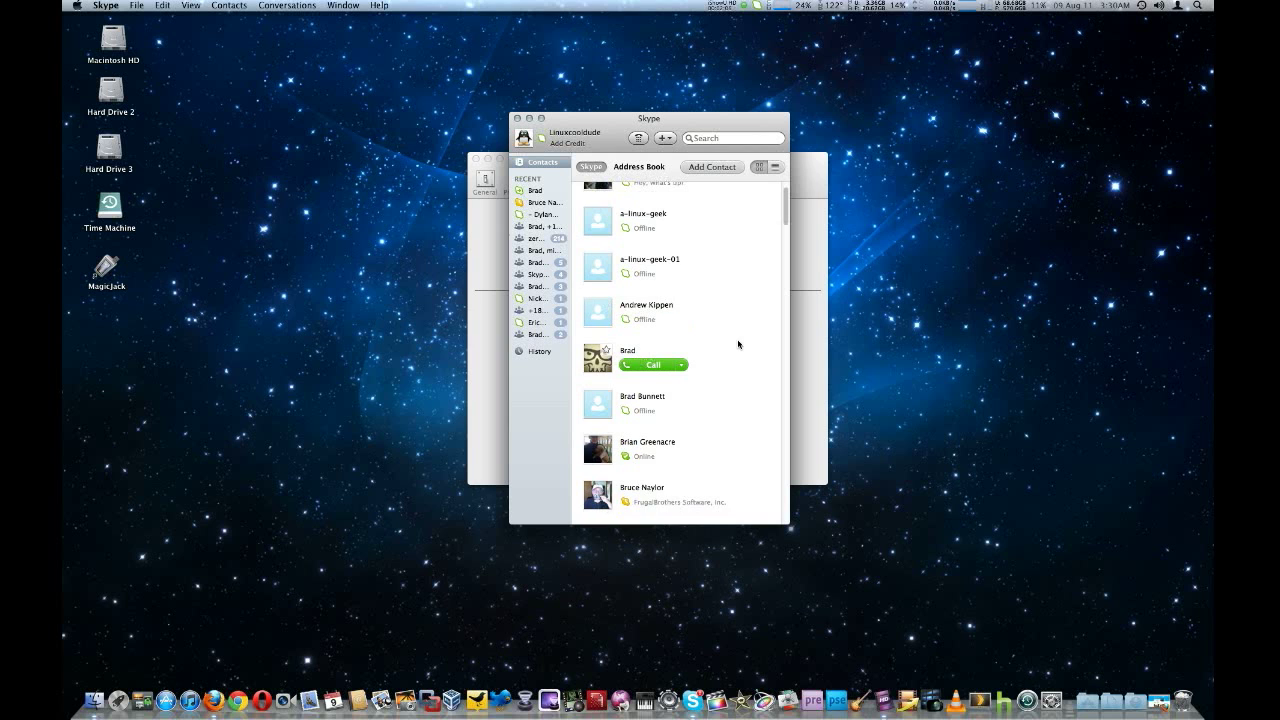
click(717, 363)
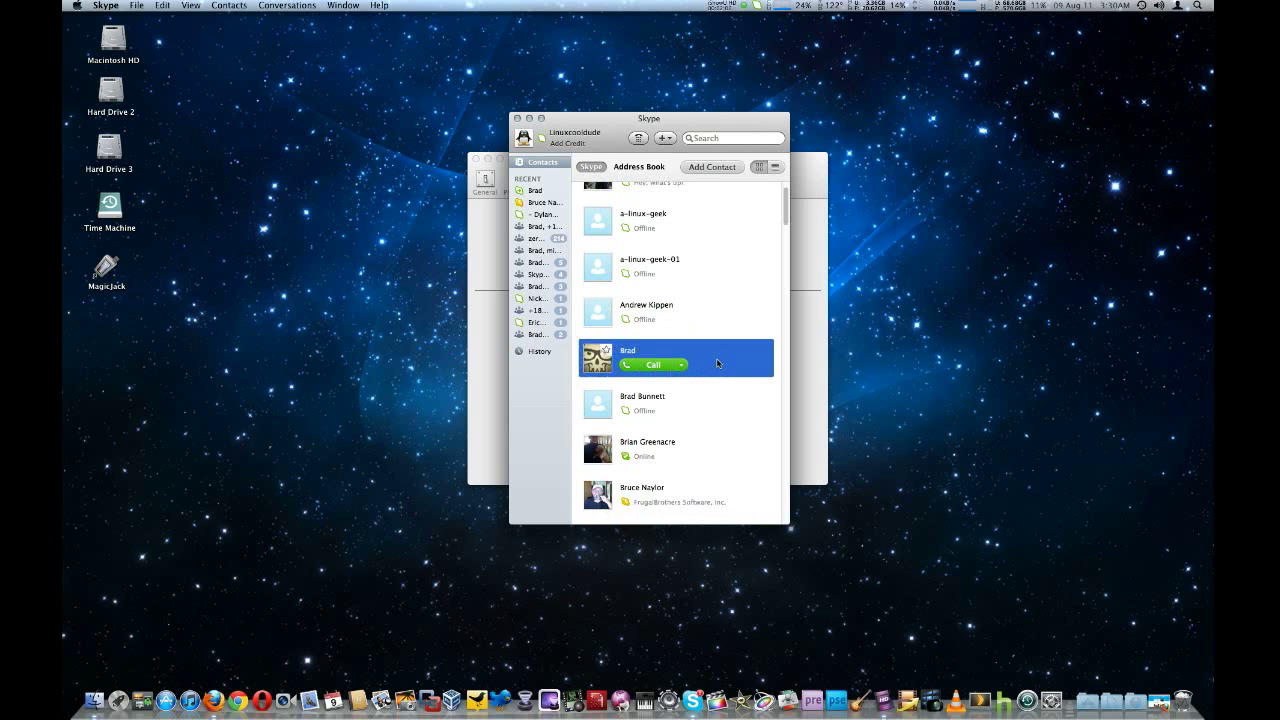
right_click(713, 359)
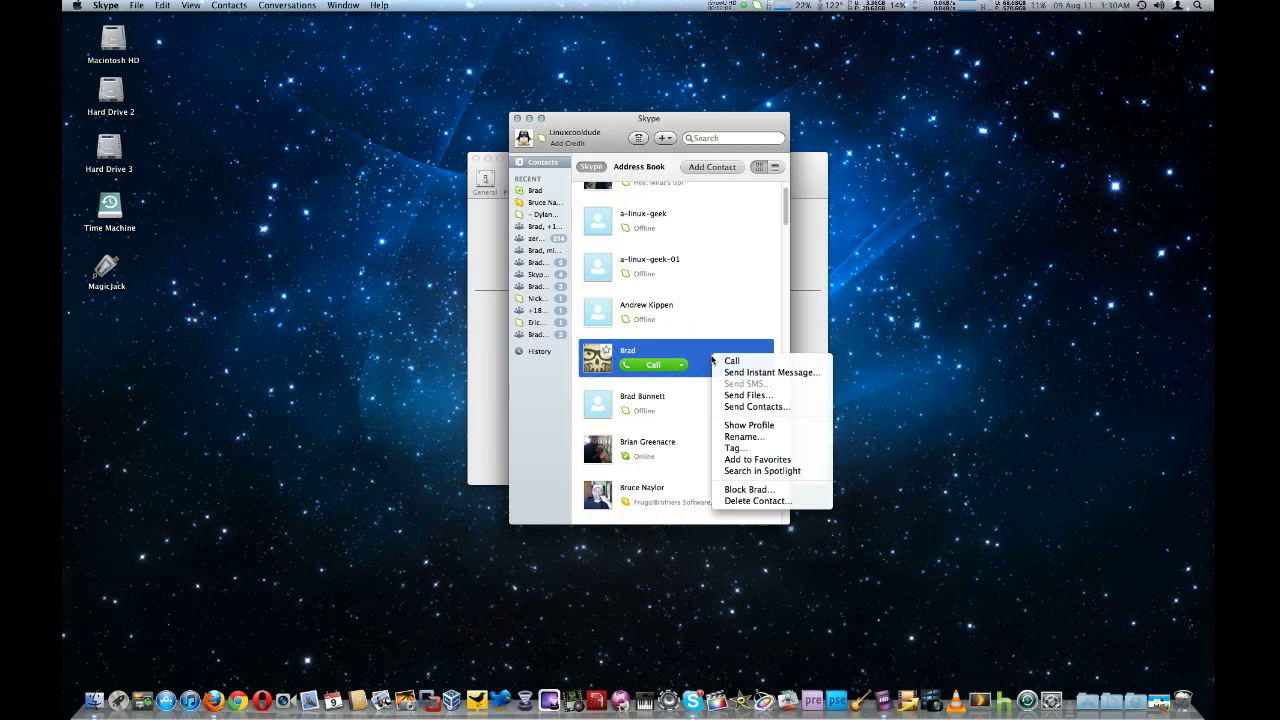
click(774, 372)
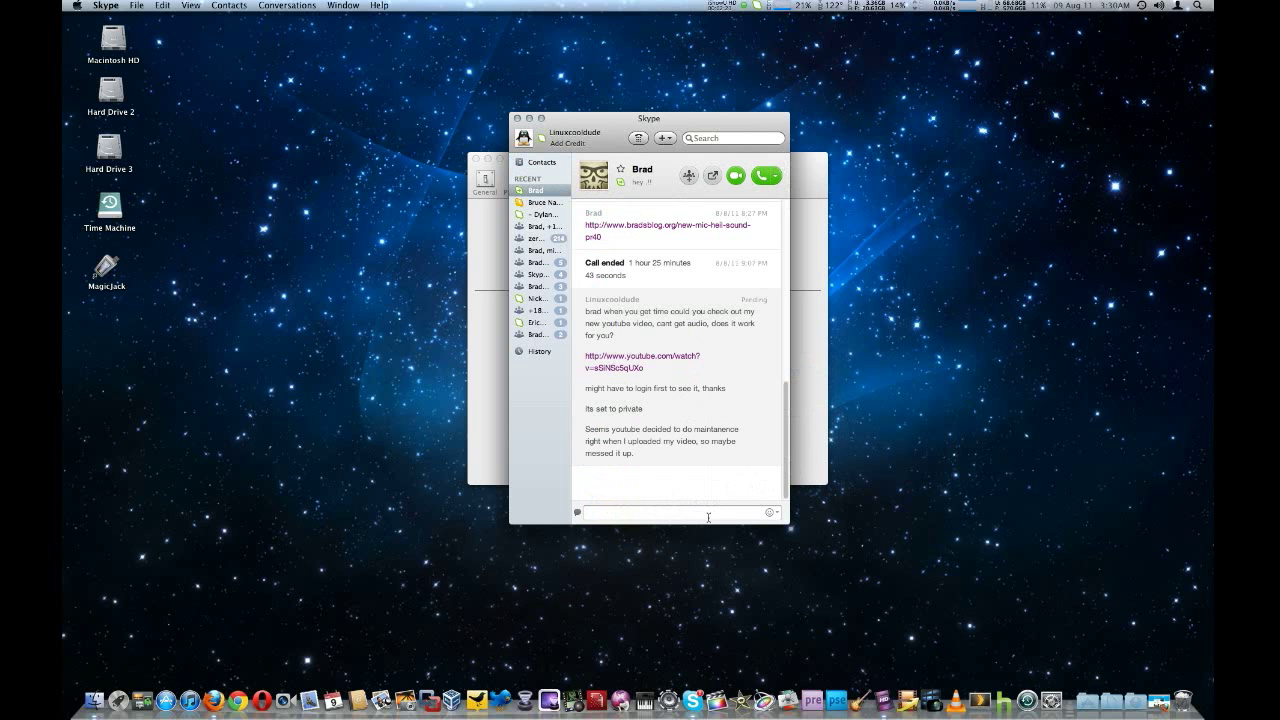
Send a test message in the chat, then bring the Audio/Video preferences forward.
text(est)
key(Return)
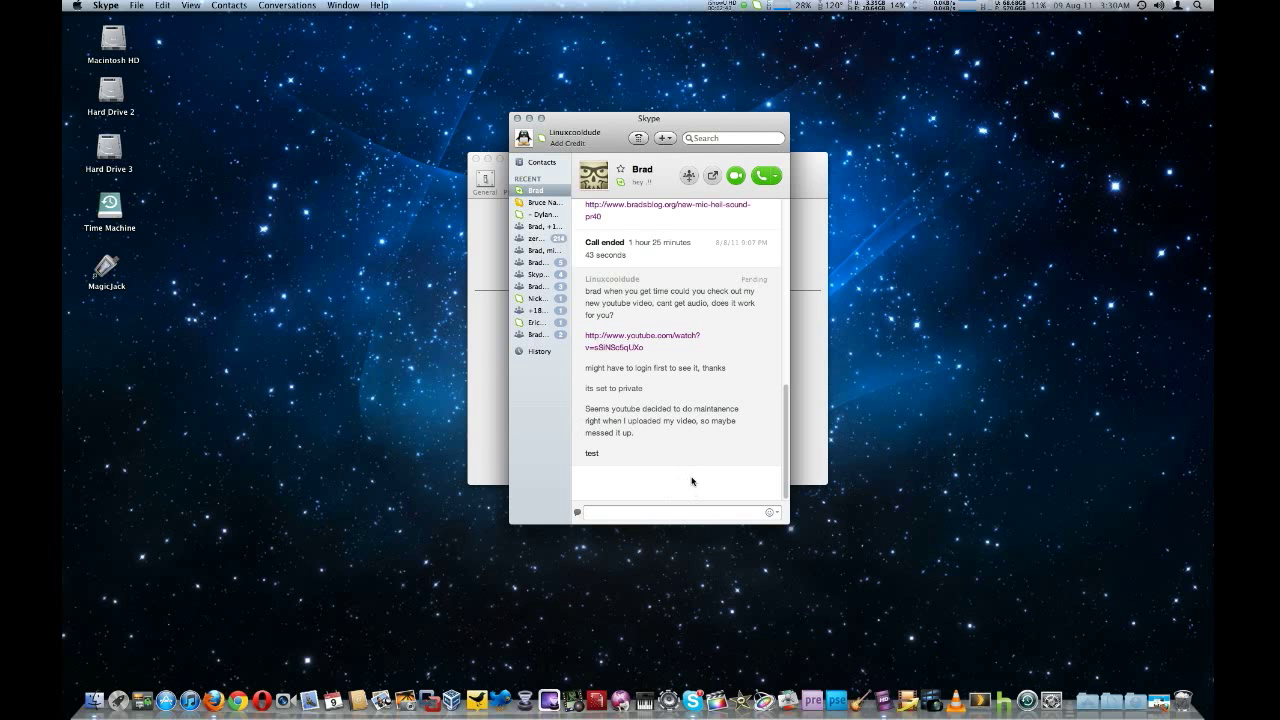
scroll(691, 481, down, 2)
scroll(691, 481, up, 10)
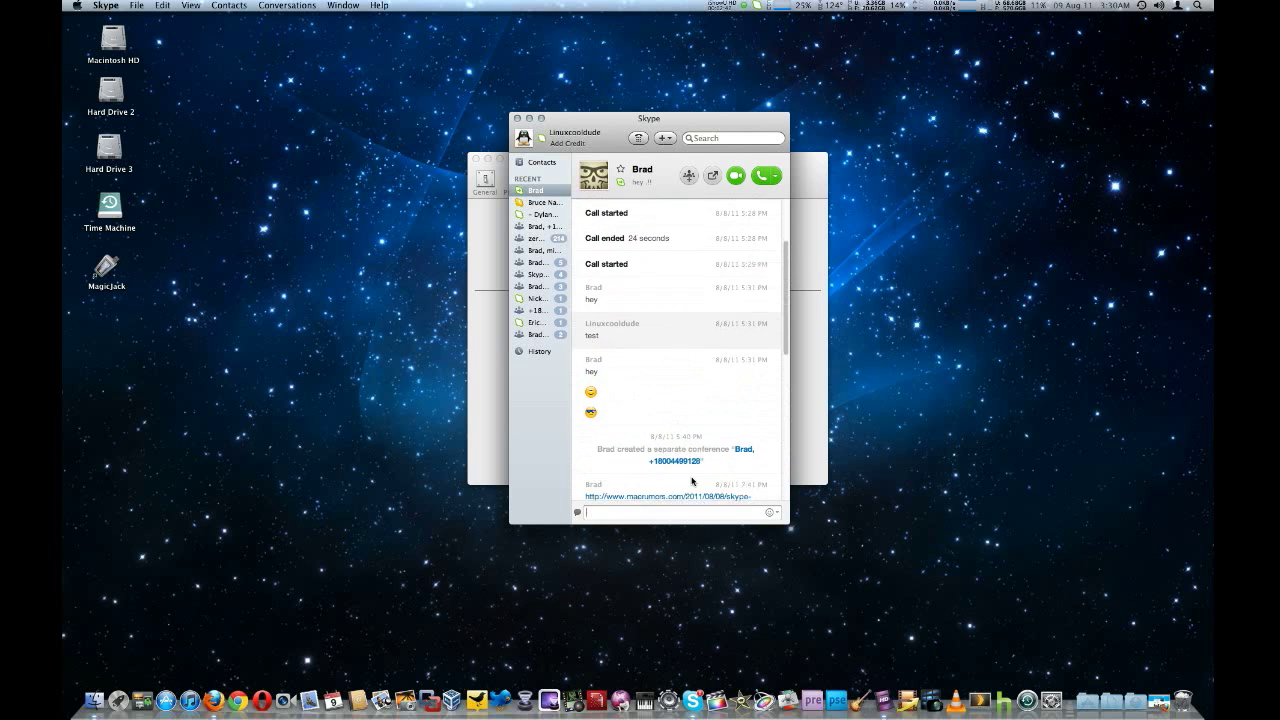
scroll(691, 481, down, 10)
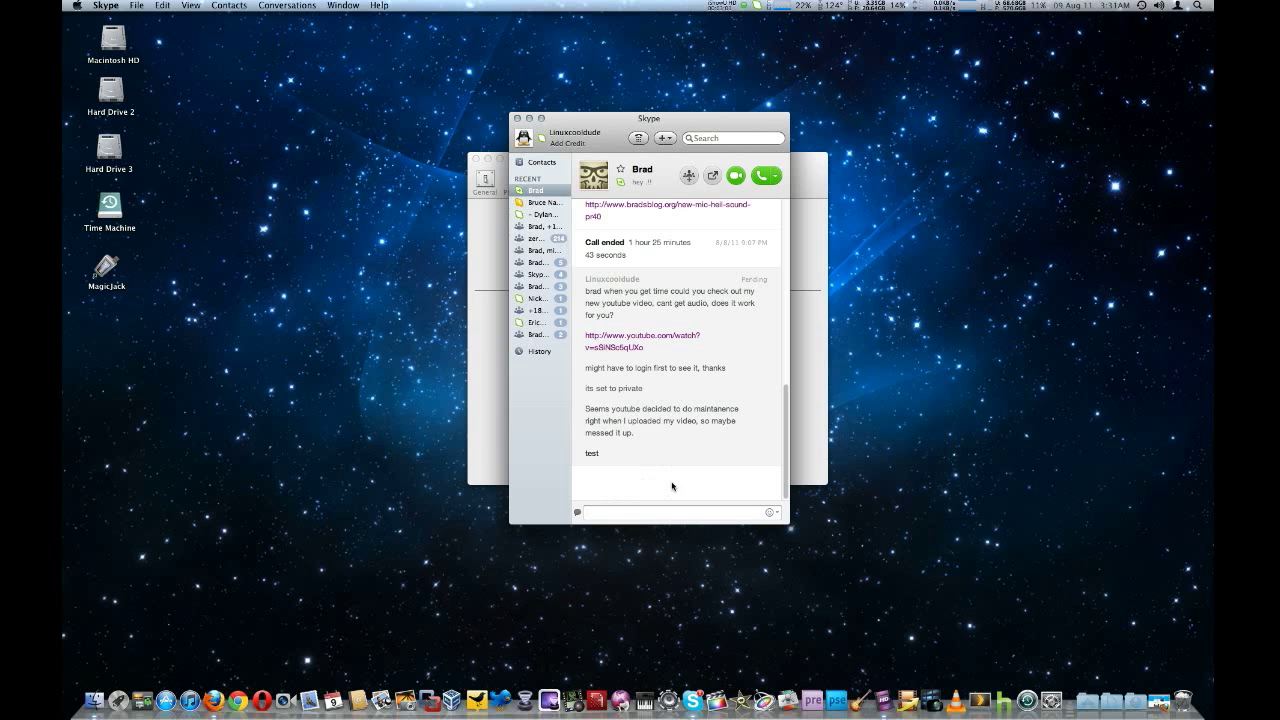
click(806, 183)
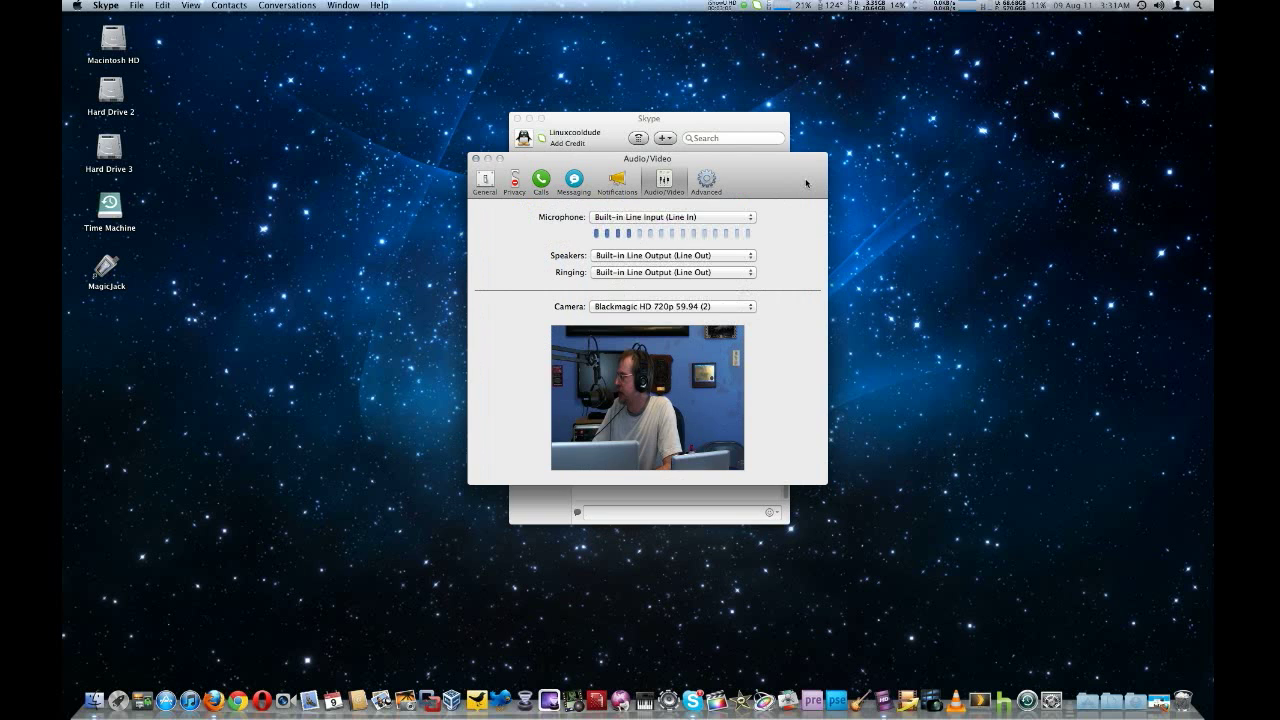
Review the Blackmagic HD camera preview and audio settings, then restore Firefox's Skype 5.3 download page.
drag(806, 181, 791, 176)
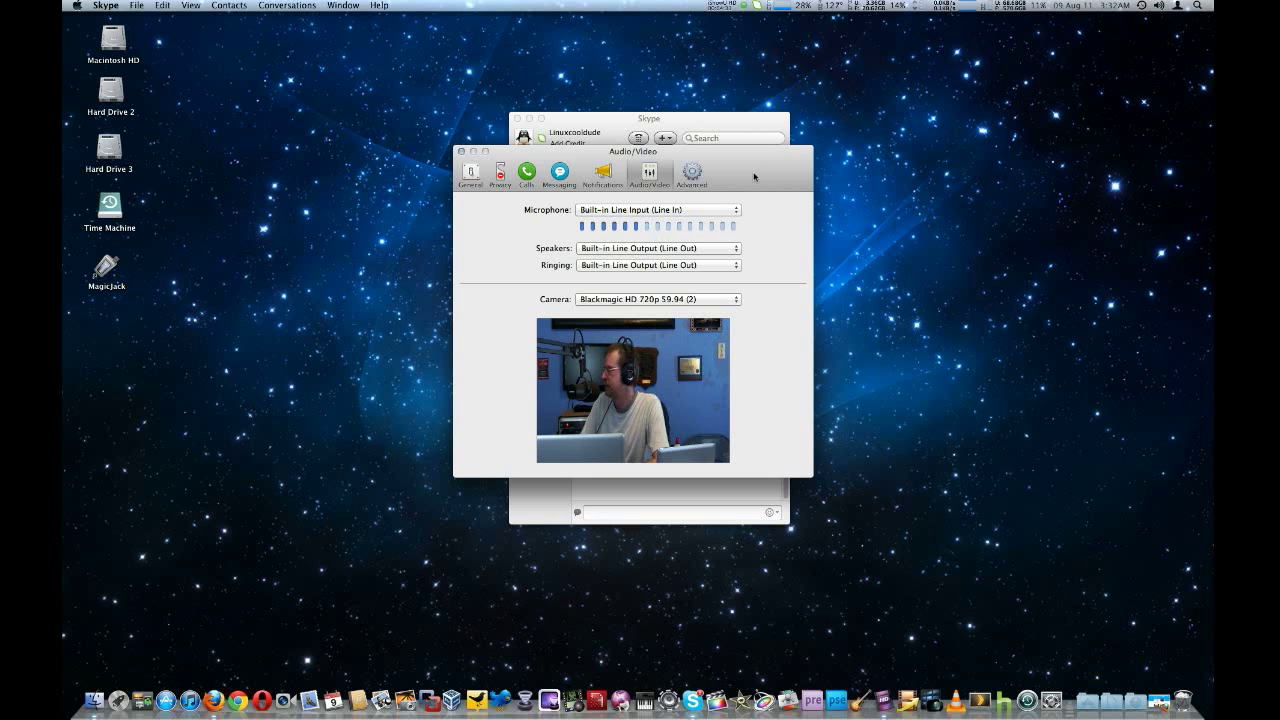
click(730, 123)
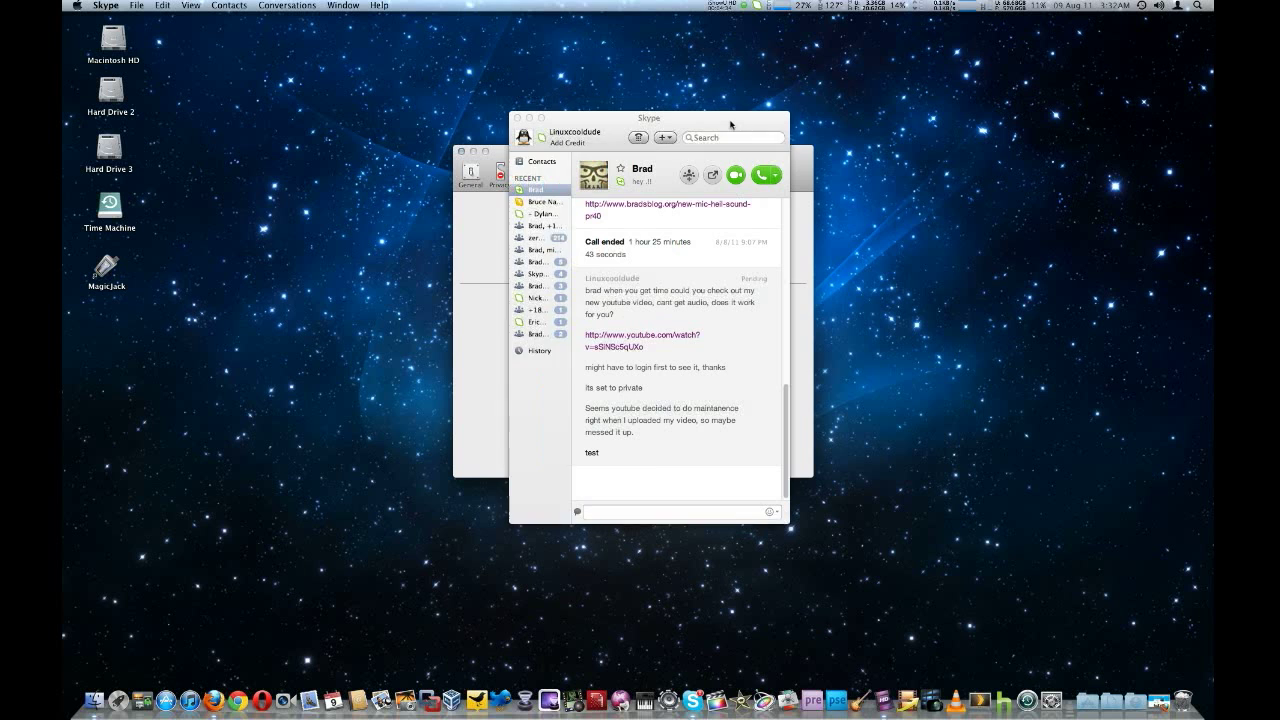
click(801, 173)
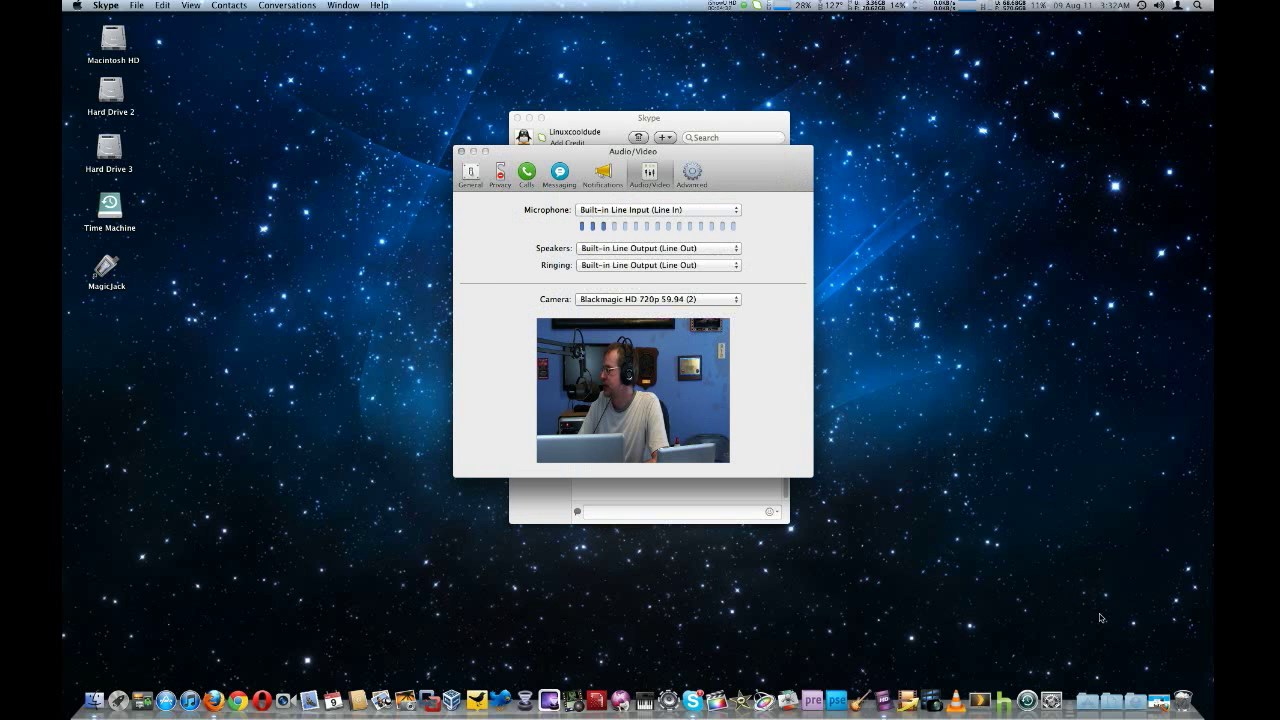
click(1157, 682)
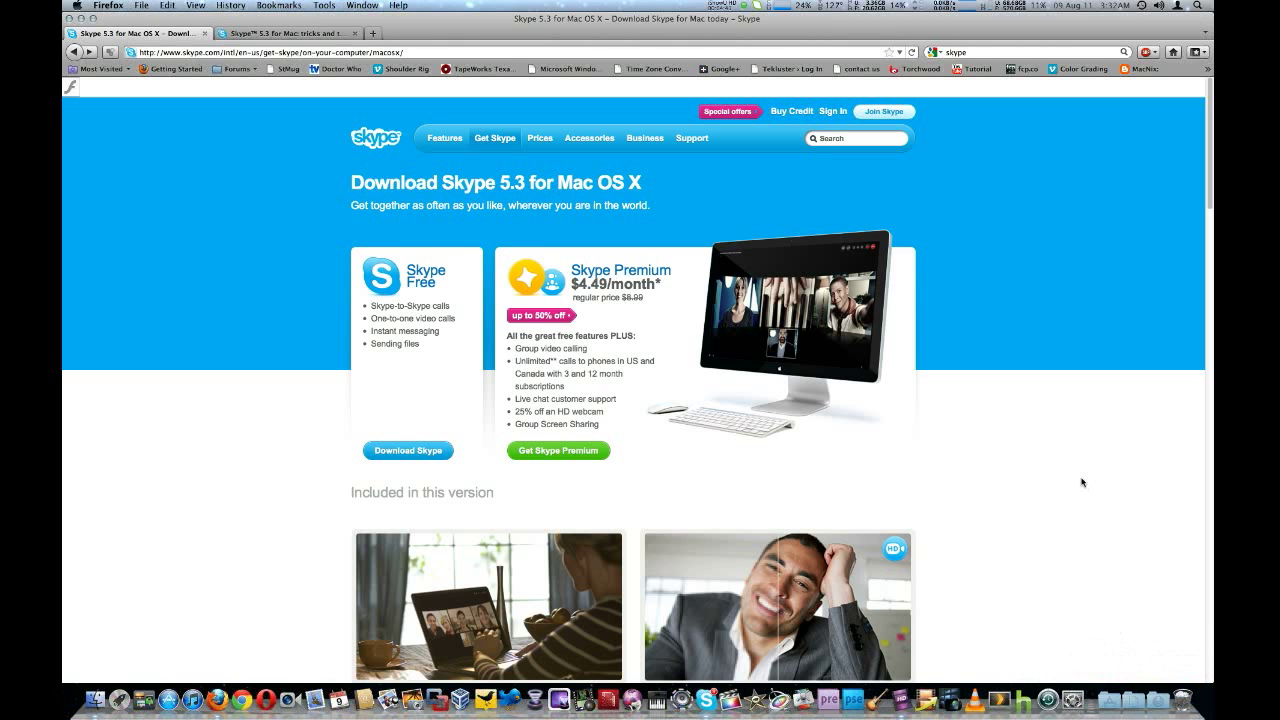
Scroll through the 'Included in this version' features of Skype 5.3 for Mac.
scroll(1081, 482, down, 6)
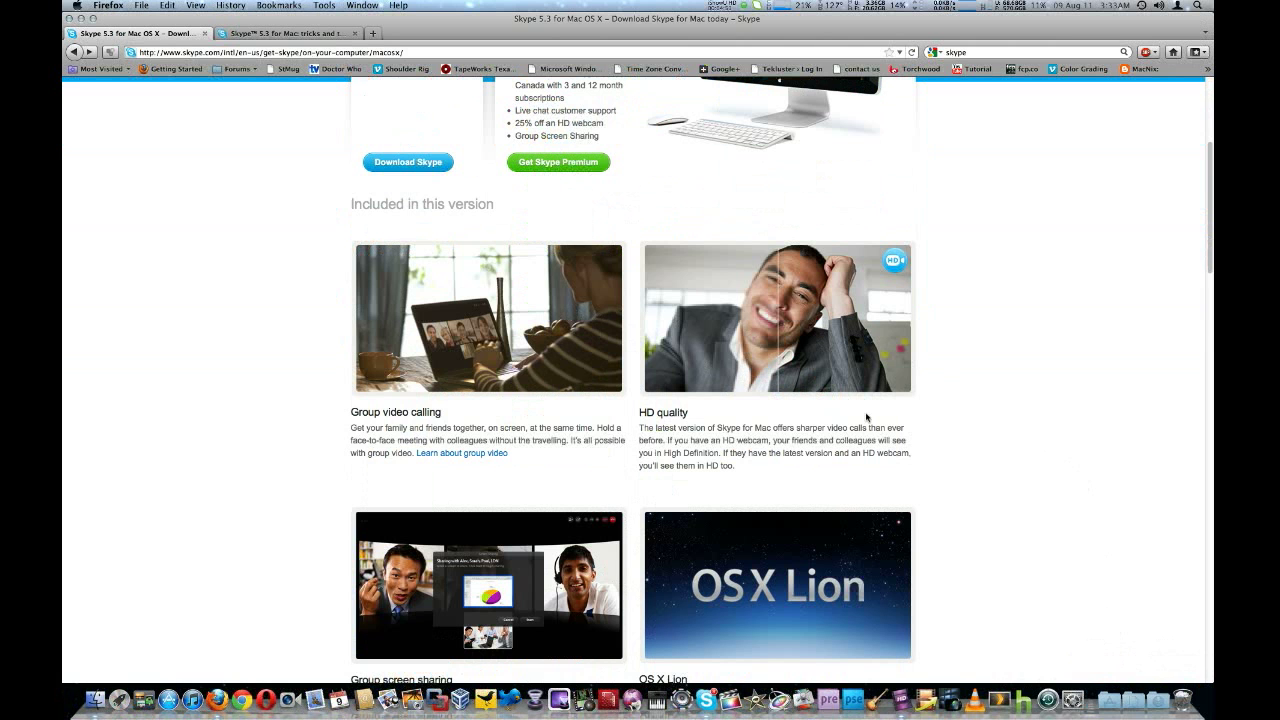
scroll(1017, 466, down, 4)
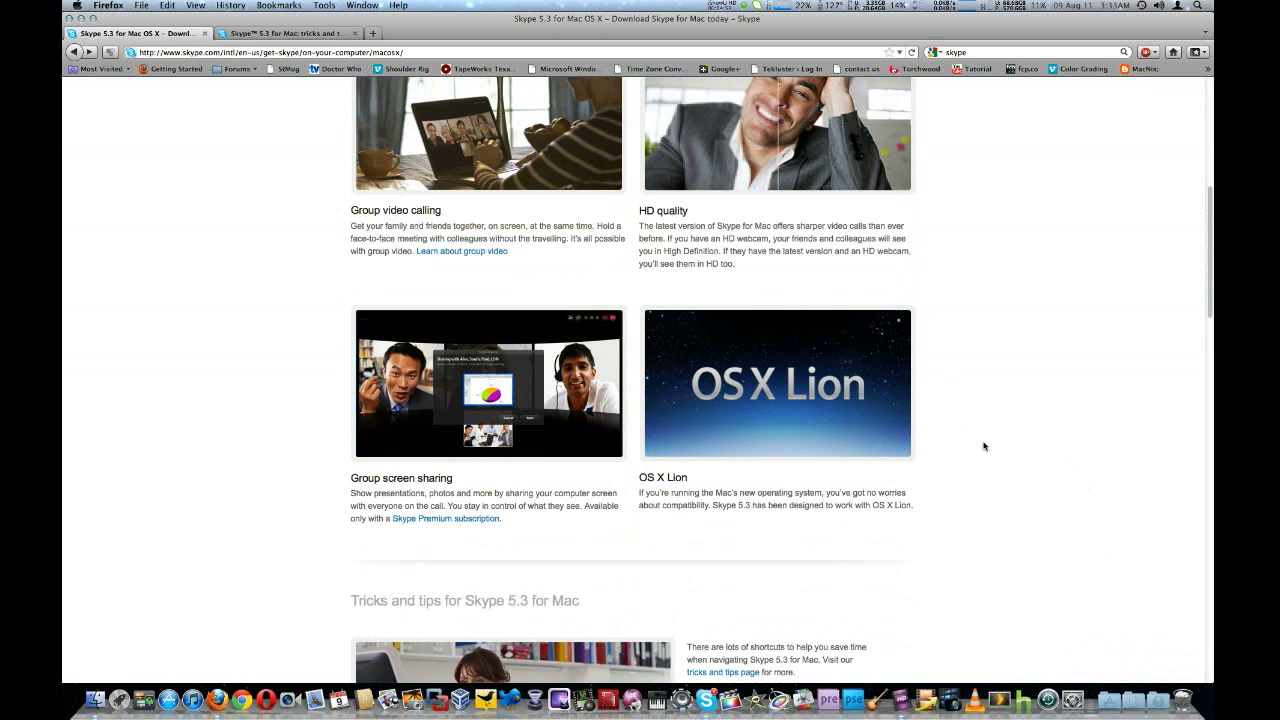
scroll(991, 448, down, 4)
scroll(991, 449, up, 15)
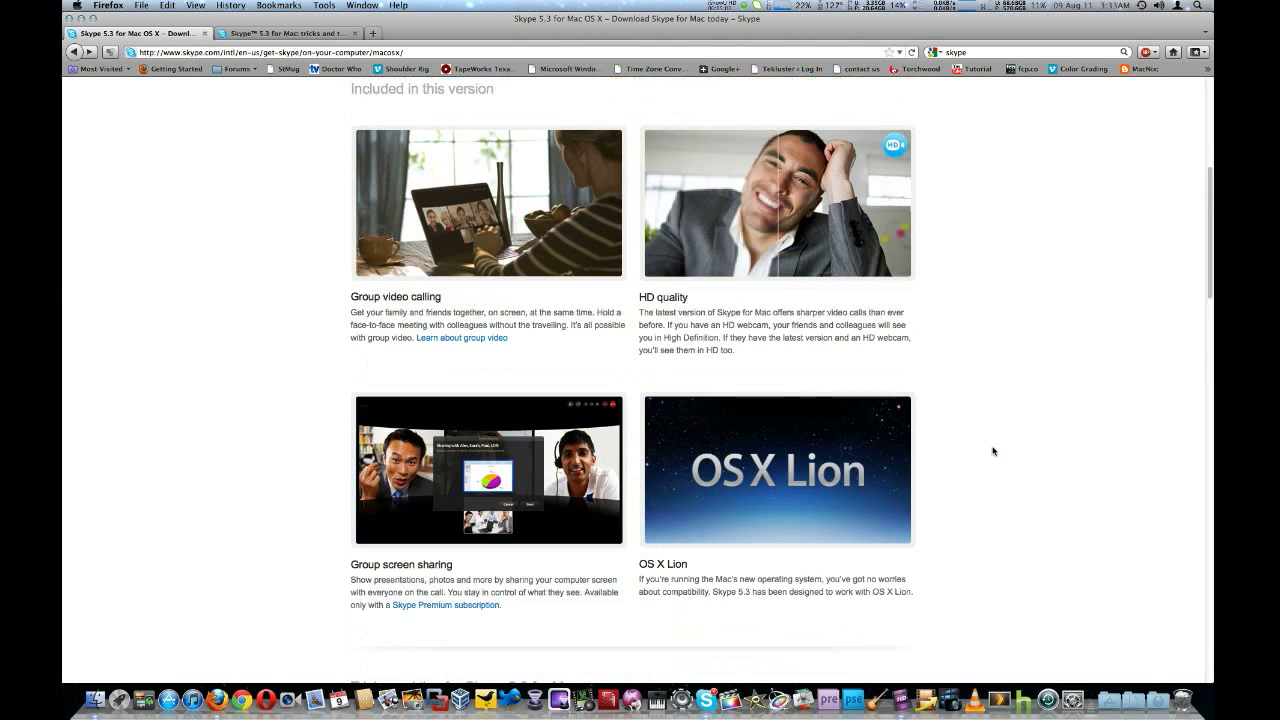
Switch to the tricks and tips tab and read the first Skype 5.3 tips.
click(330, 34)
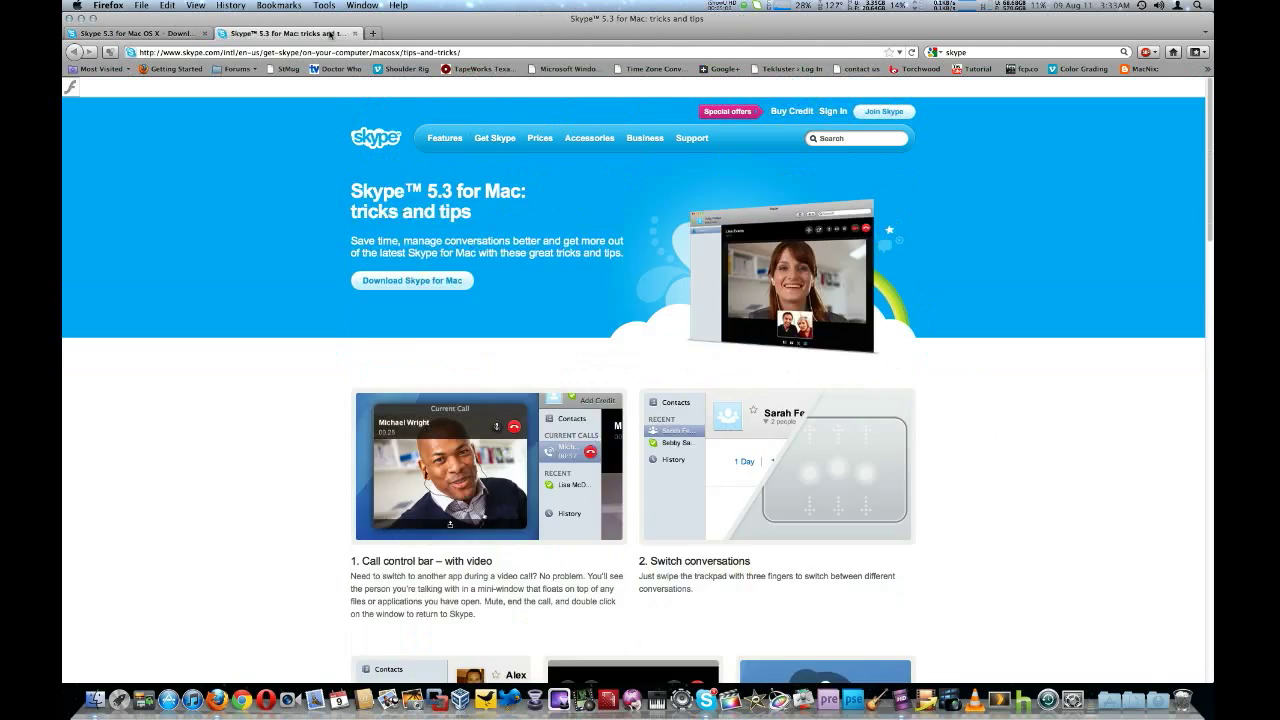
scroll(1087, 466, down, 1)
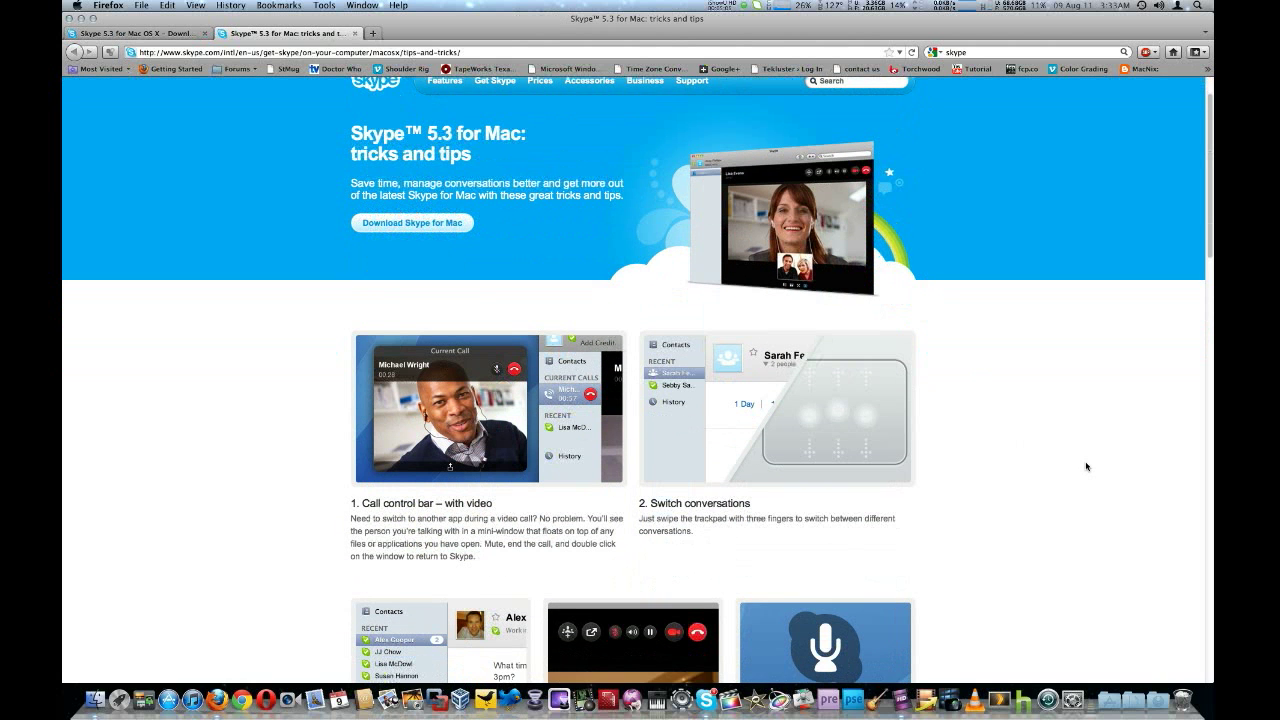
scroll(1087, 466, down, 1)
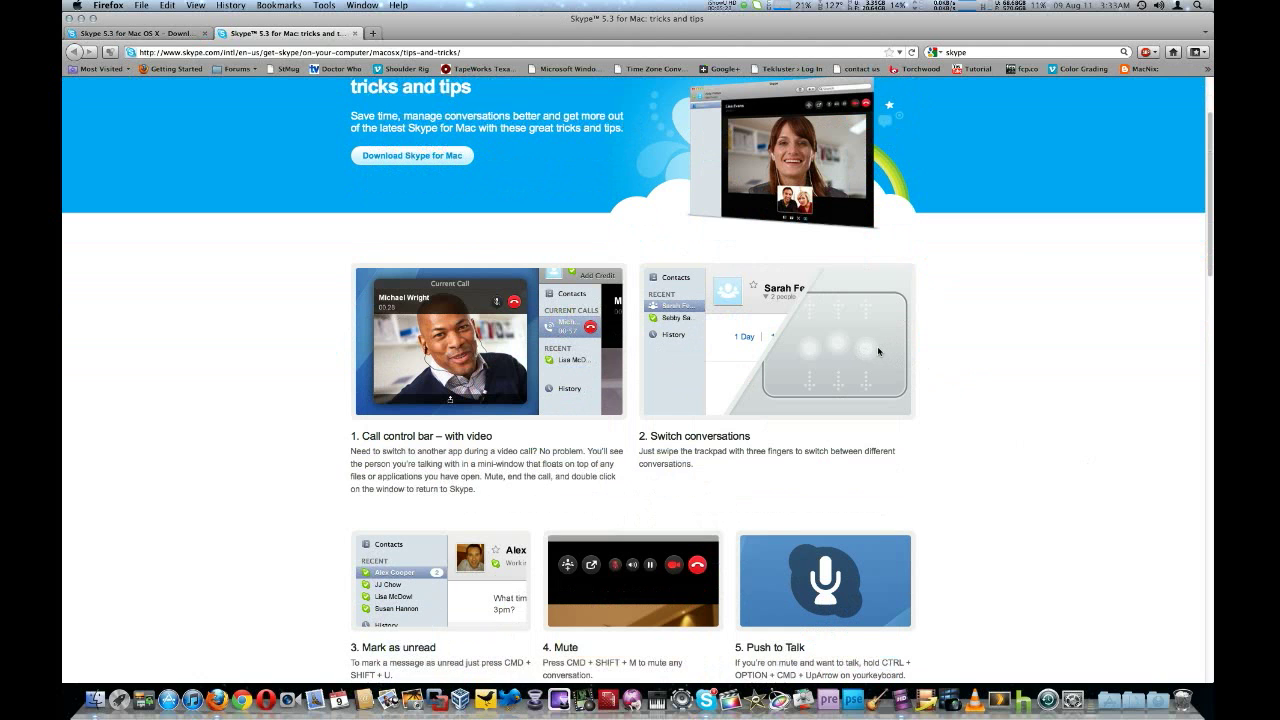
scroll(998, 395, down, 3)
scroll(998, 395, down, 3)
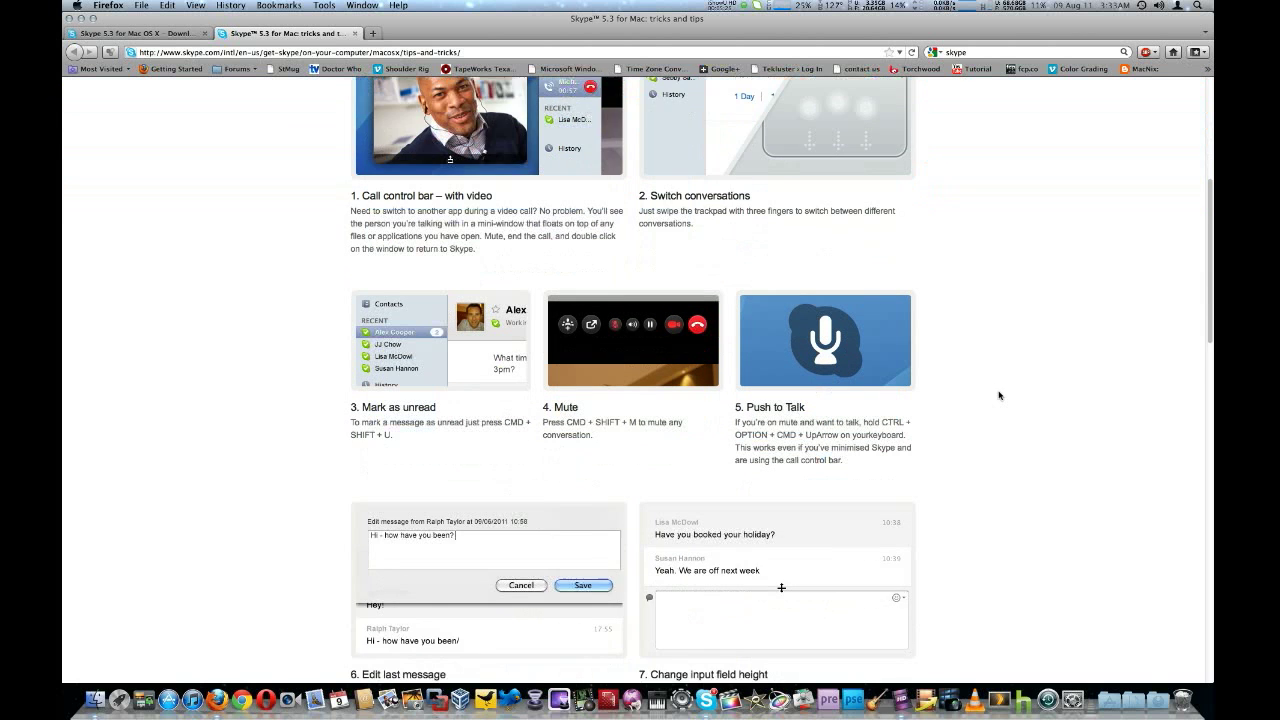
scroll(998, 395, down, 3)
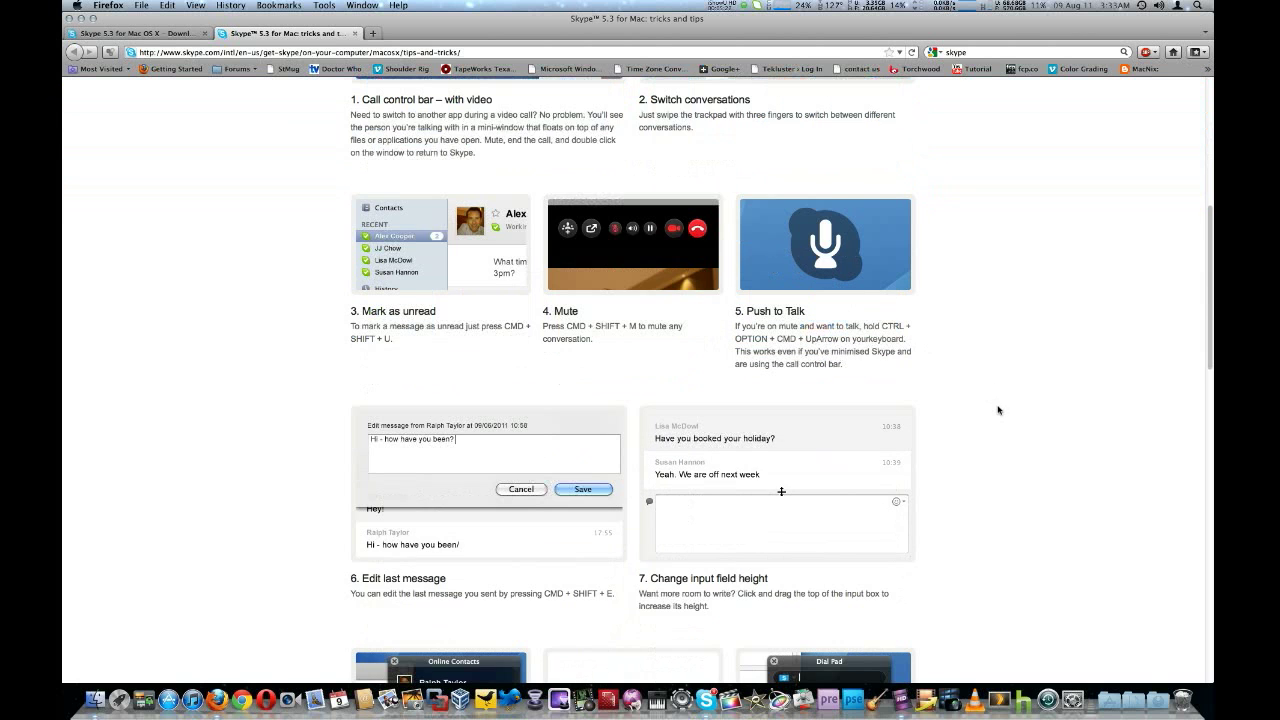
Read the remaining tips down to the Facebook box, then minimise Firefox.
scroll(998, 410, down, 5)
scroll(998, 410, down, 2)
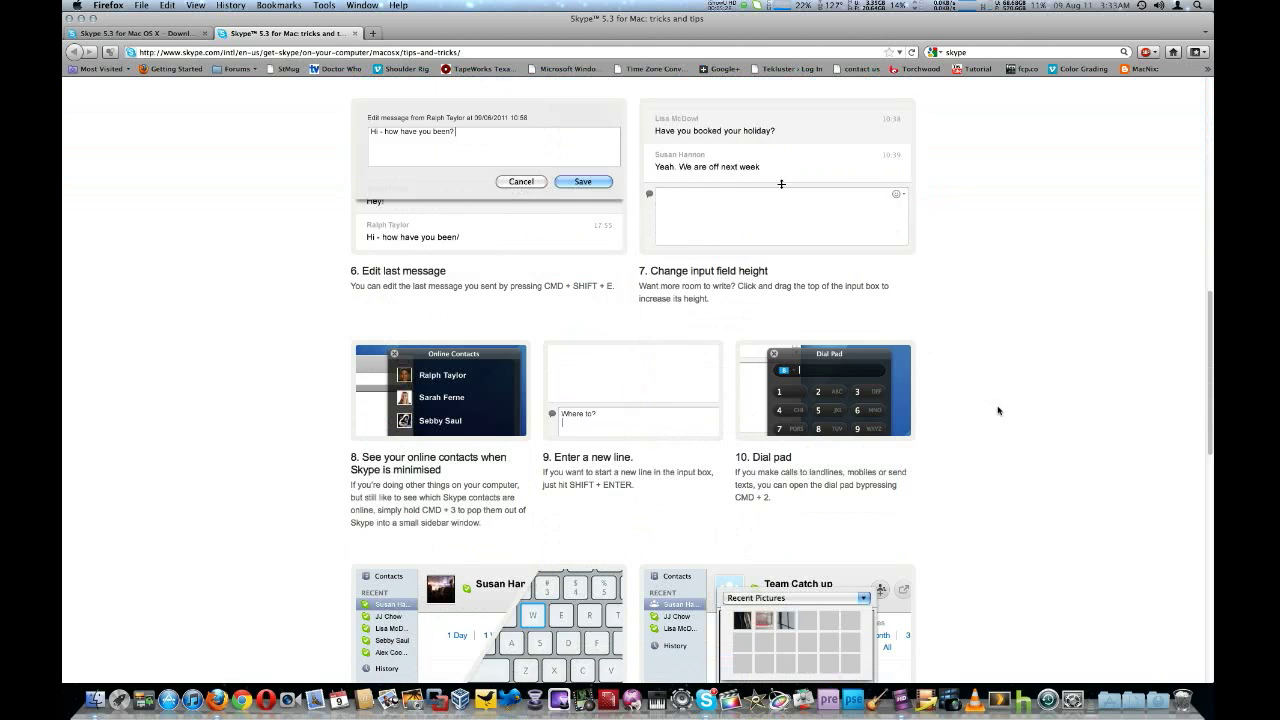
scroll(998, 410, down, 5)
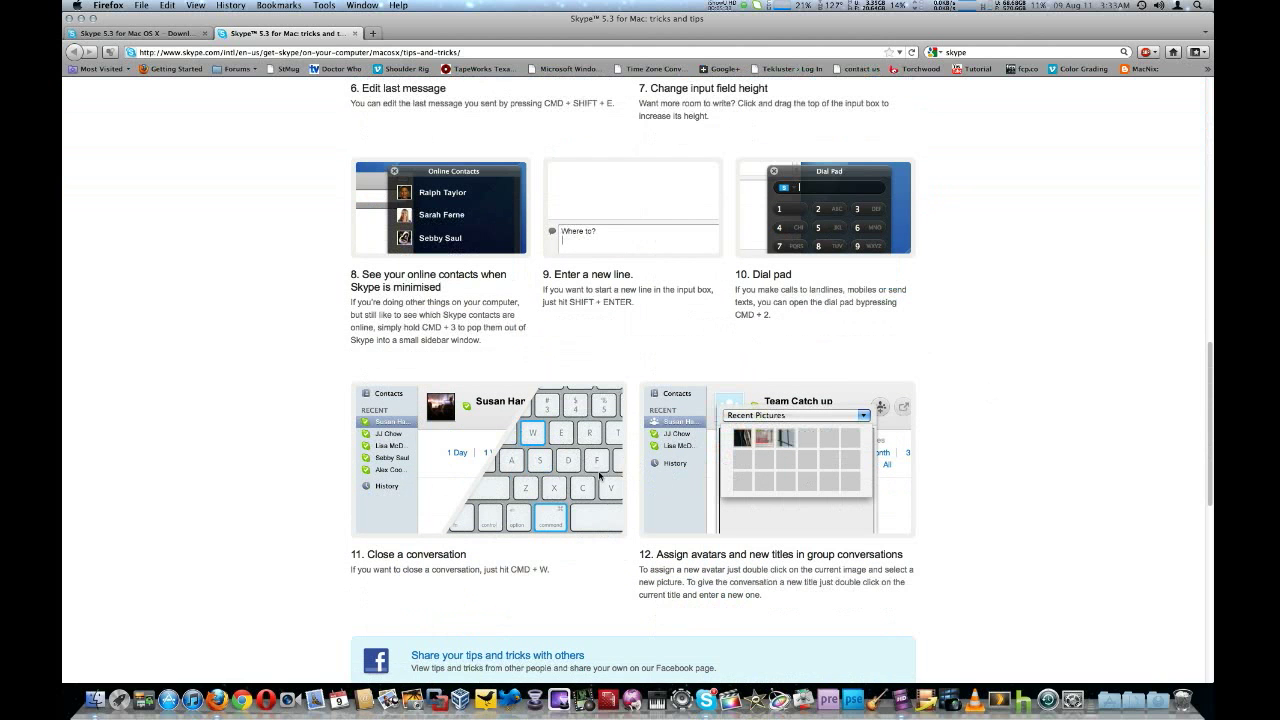
scroll(600, 477, down, 1)
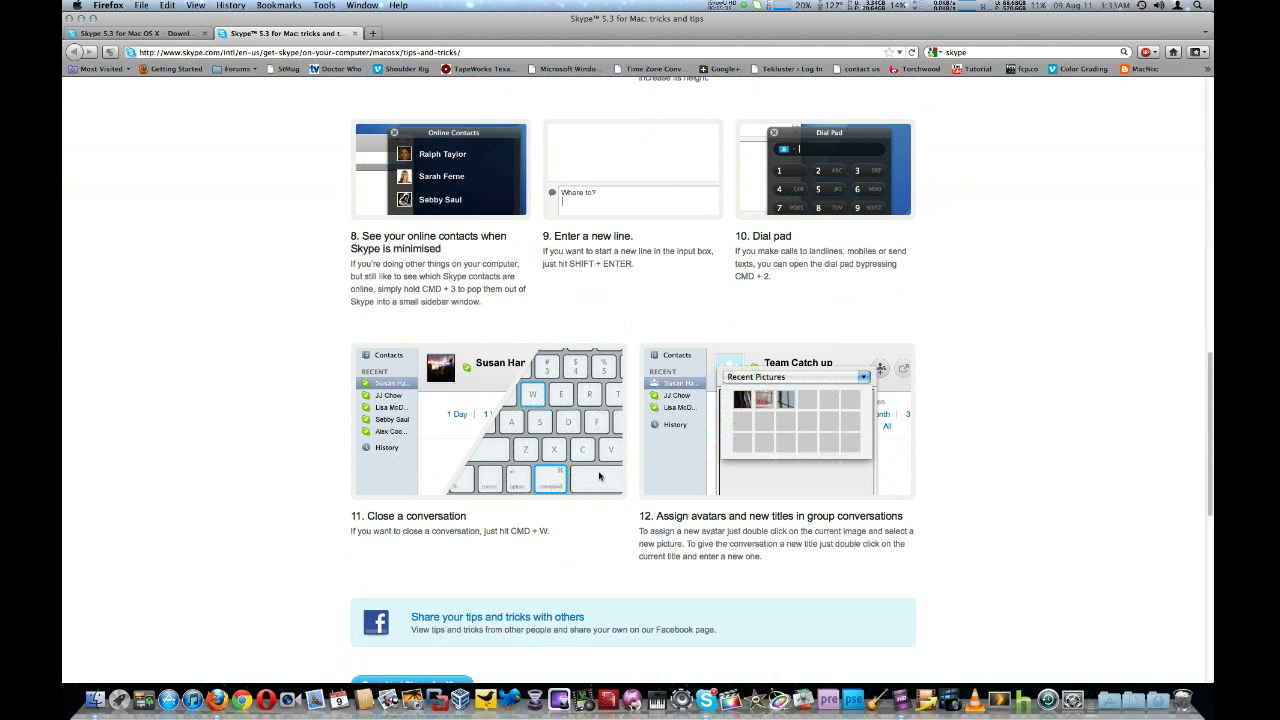
scroll(600, 477, up, 20)
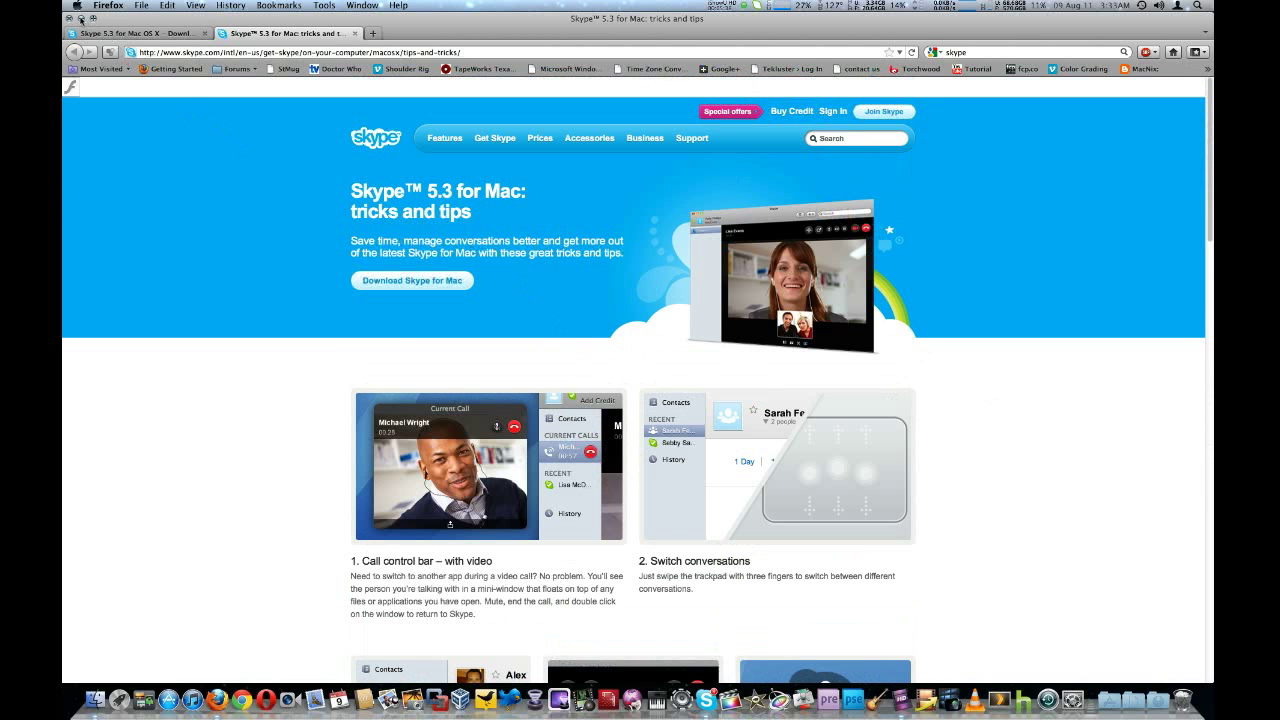
click(81, 19)
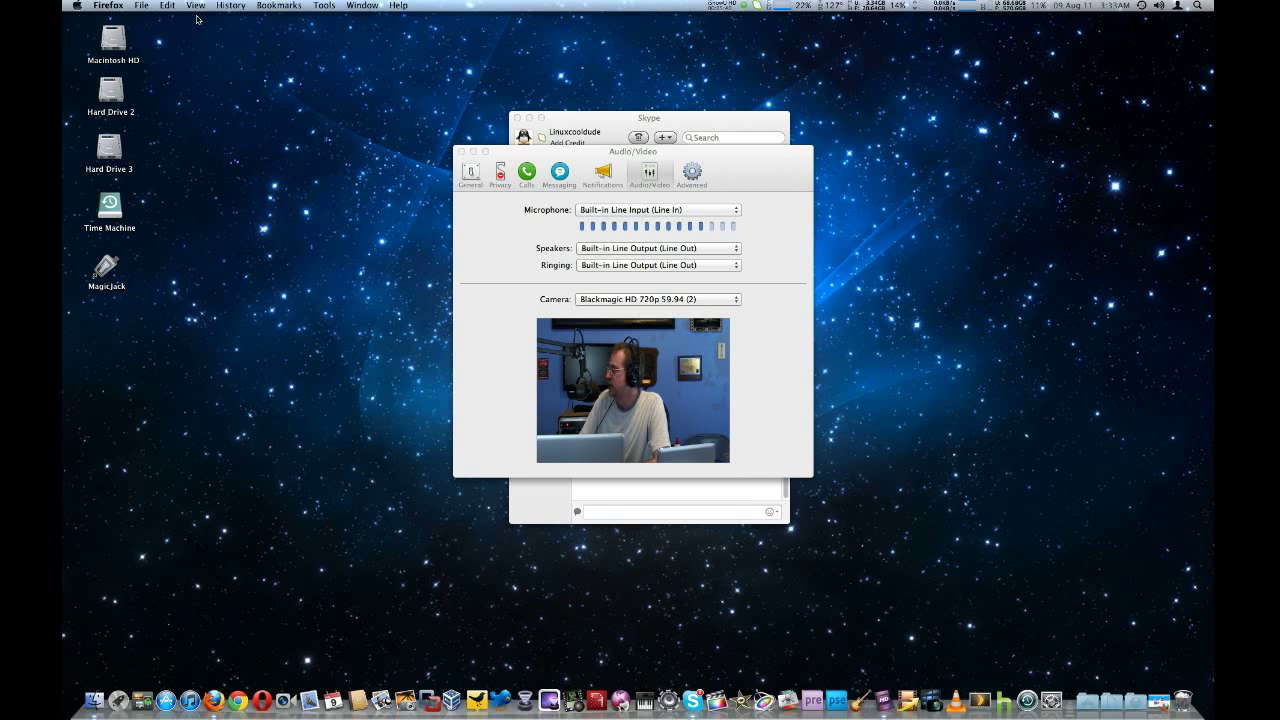